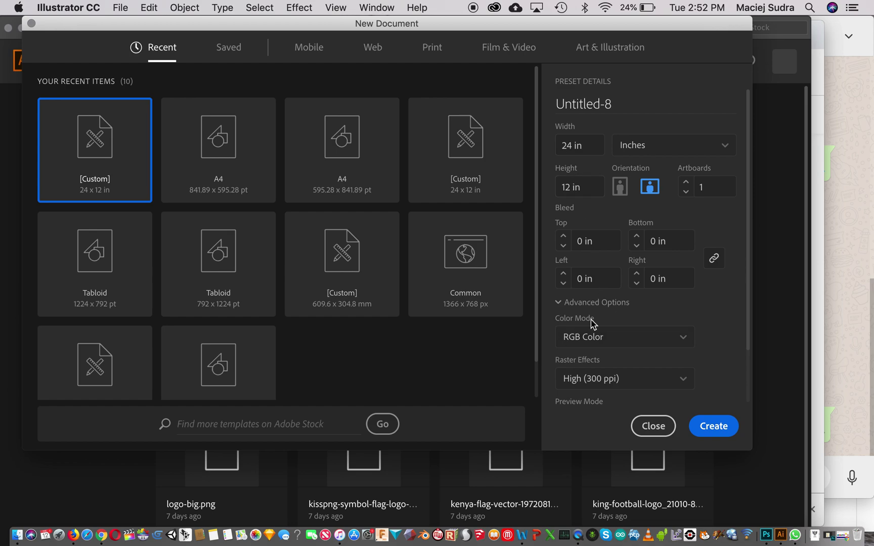
Step: Create the 24 x 12 in landscape RGB document and show its rulers
left_click(718, 429)
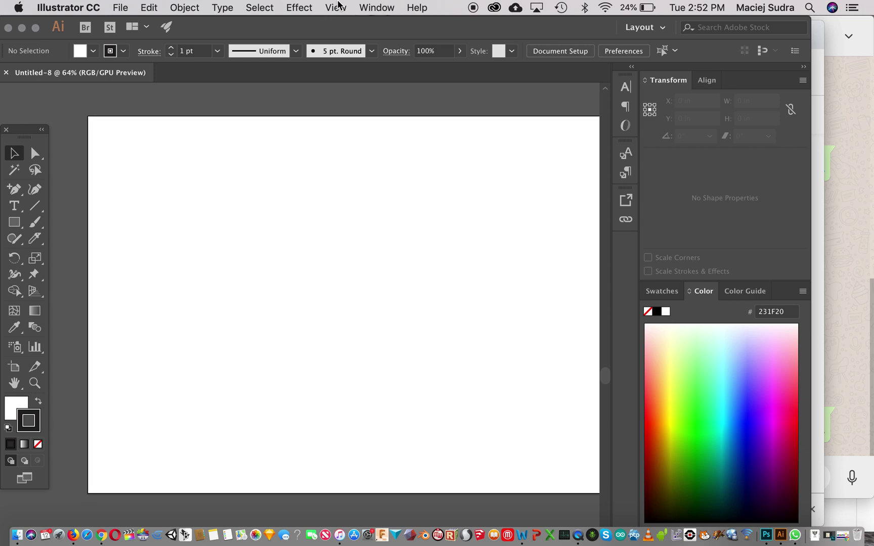
left_click(338, 6)
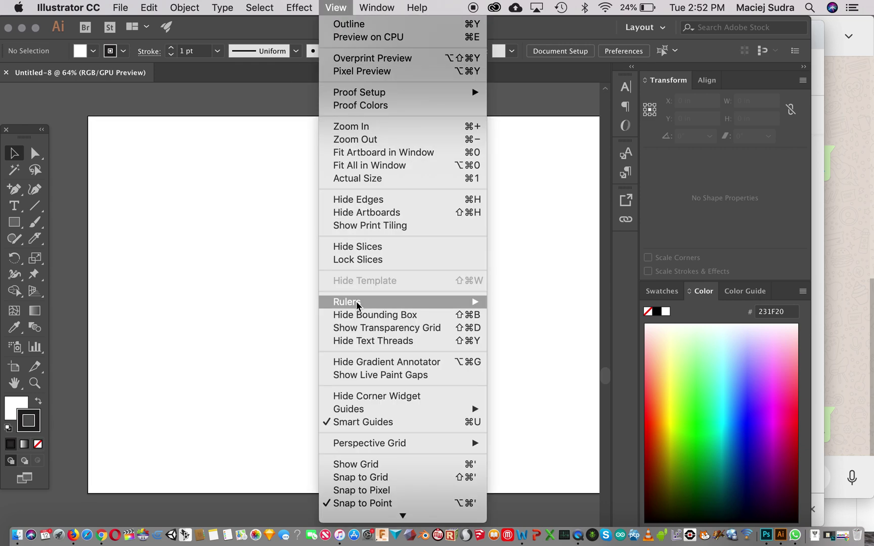
mouse_move(356, 303)
left_click(528, 302)
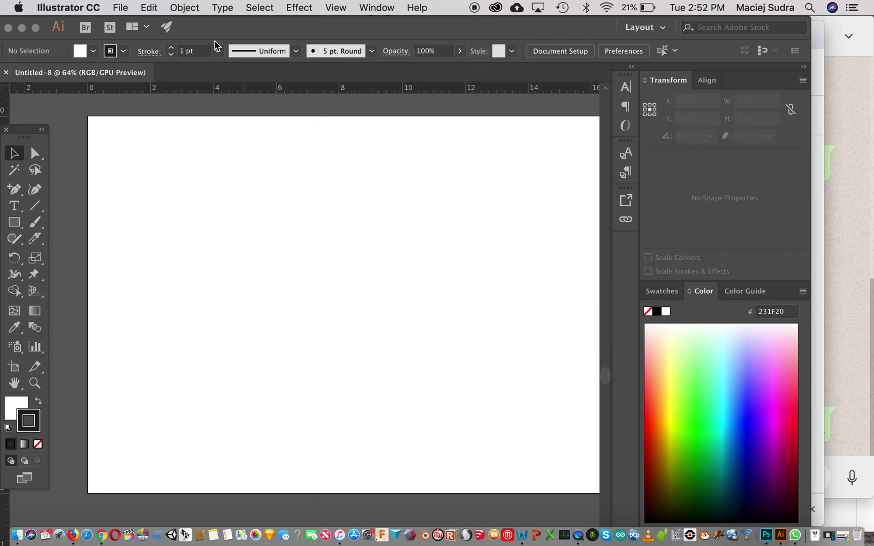
Step: Shift the application window slightly and dock the floating toolbox beside the canvas
left_click_drag(203, 29, 219, 32)
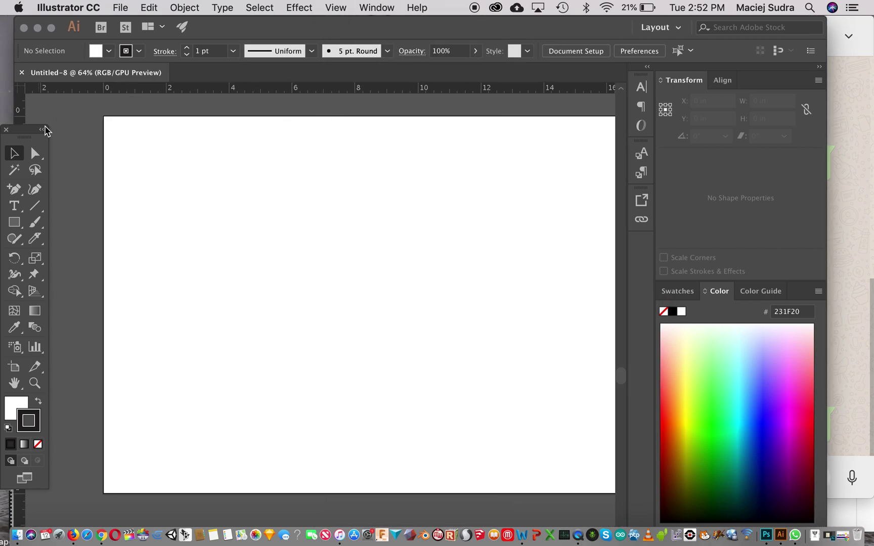
left_click_drag(24, 134, 26, 237)
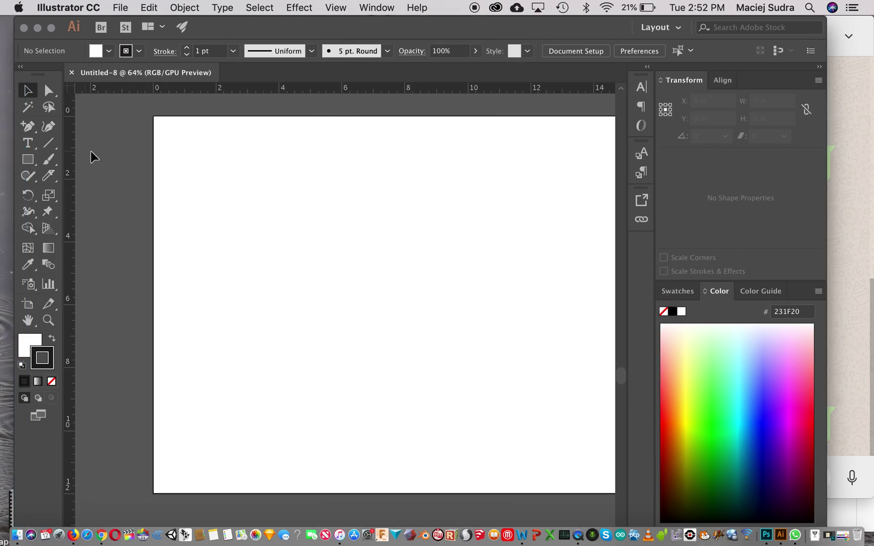
Step: Place two vertical guides at about 2 in and 4 in and two horizontal guides at about 2 in and 4 in
left_click_drag(140, 89, 163, 199)
left_click_drag(71, 219, 236, 235)
left_click_drag(186, 200, 184, 152)
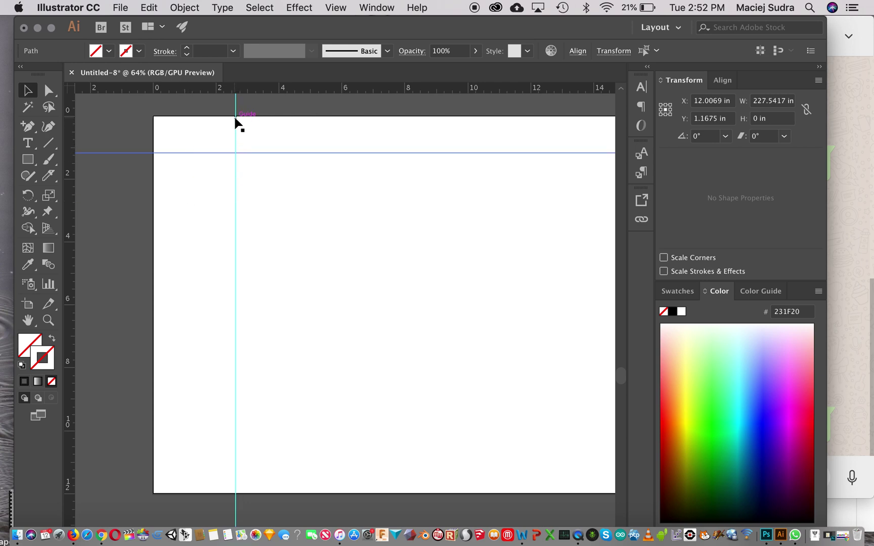
left_click_drag(235, 117, 216, 120)
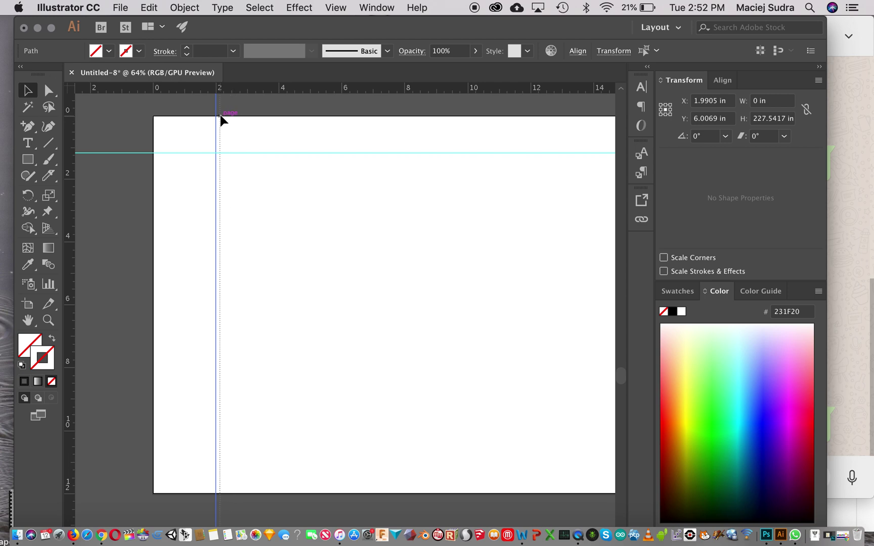
left_click_drag(278, 112, 281, 111)
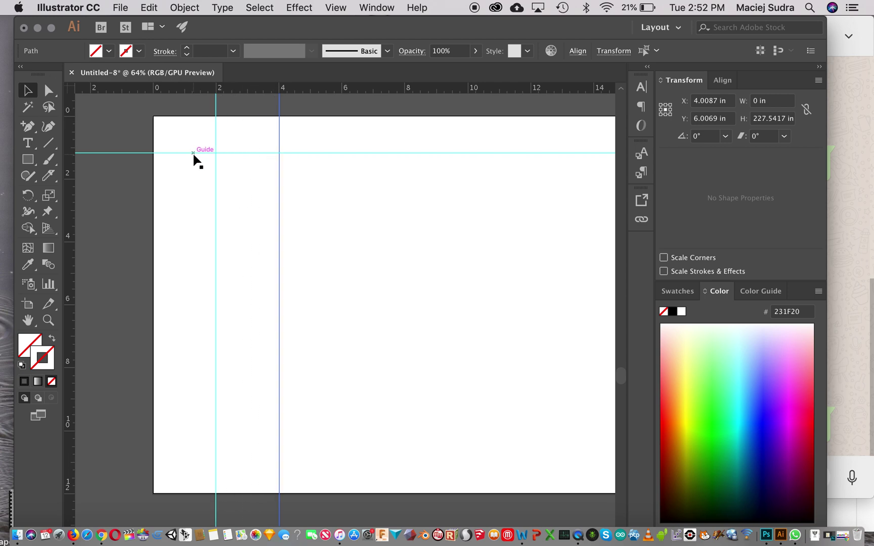
left_click_drag(118, 153, 129, 178)
left_click_drag(113, 86, 164, 241)
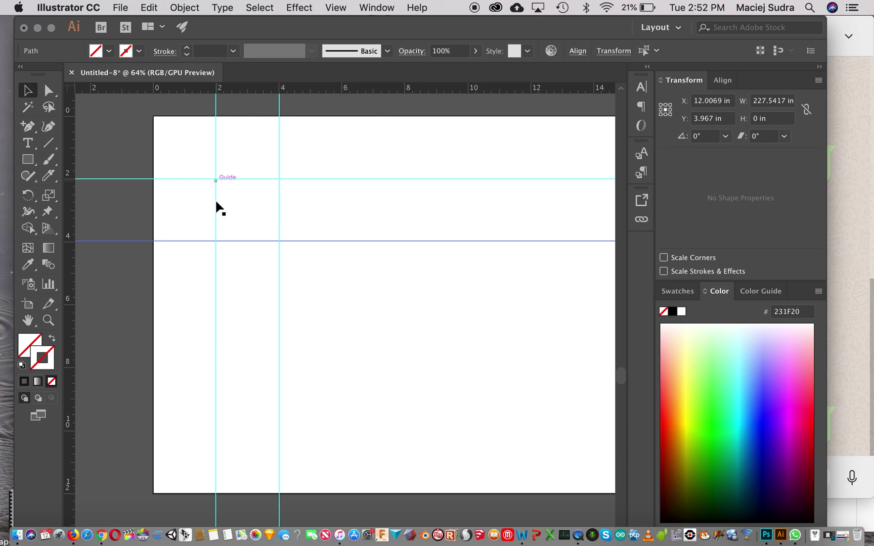
Step: Draw a rectangle of about 2.02 x 1.97 in between the four guide intersections and deselect it
left_click(28, 160)
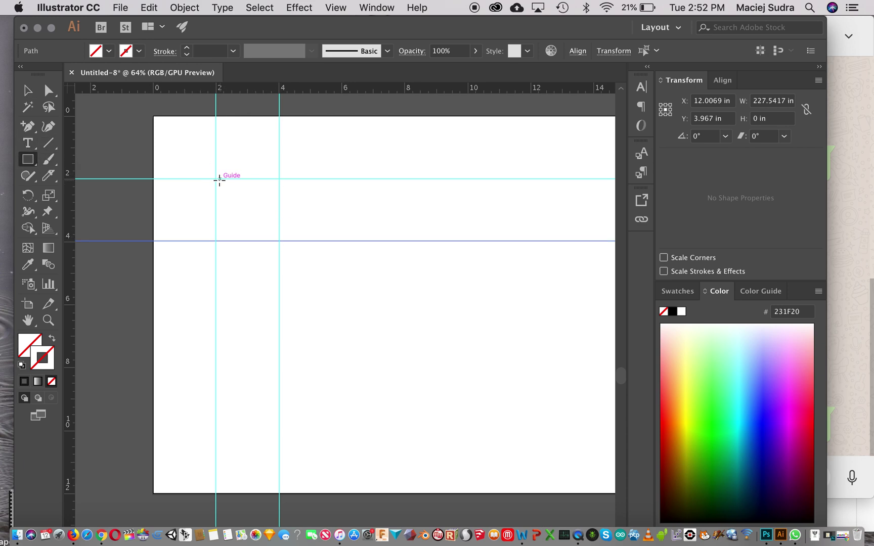
left_click_drag(216, 178, 280, 240)
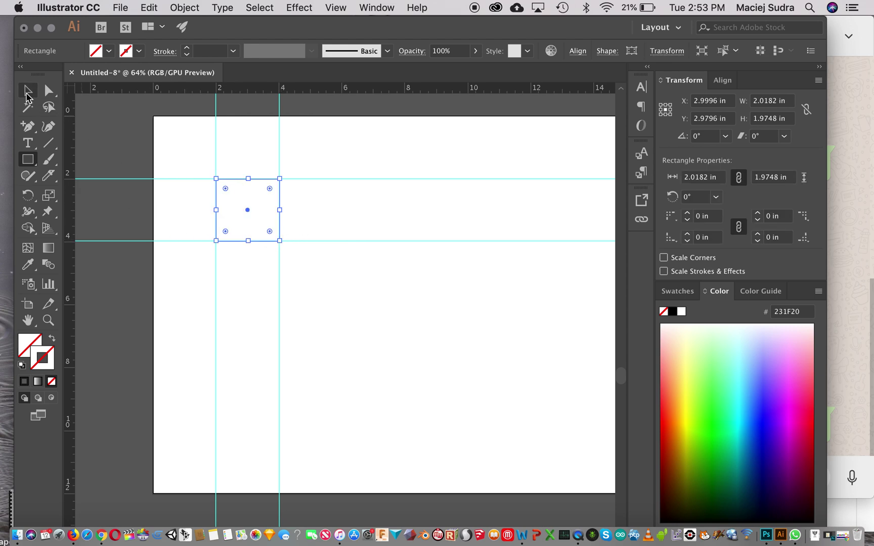
left_click(28, 94)
left_click(197, 152)
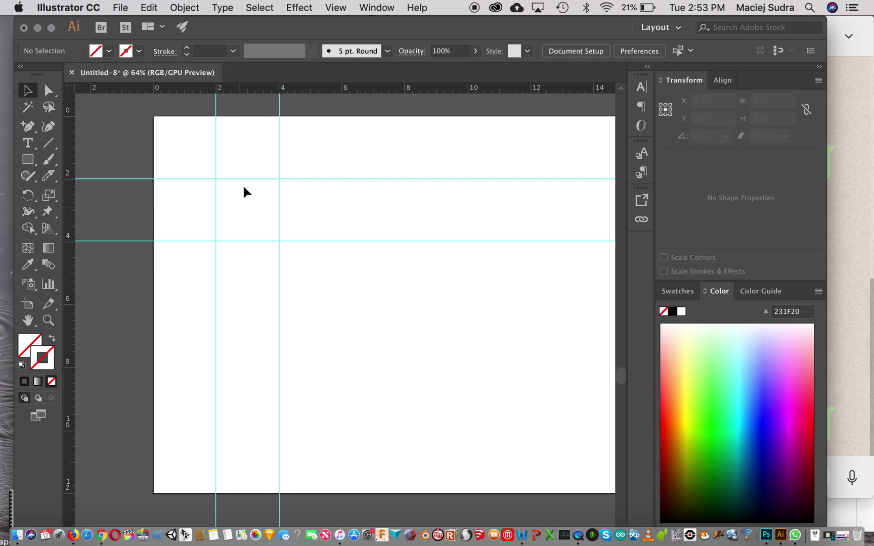
Step: Select the square along with the guides and set the stroke colour to red FF0000
left_click(24, 346)
mouse_move(196, 157)
left_mouse_down()
mouse_move(249, 215)
mouse_move(322, 257)
left_mouse_up()
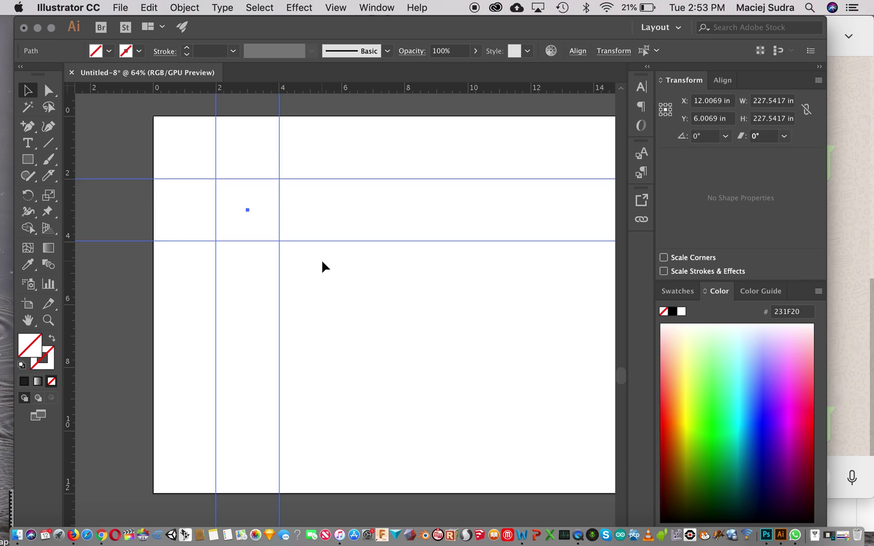
left_click(25, 346)
left_click(46, 352)
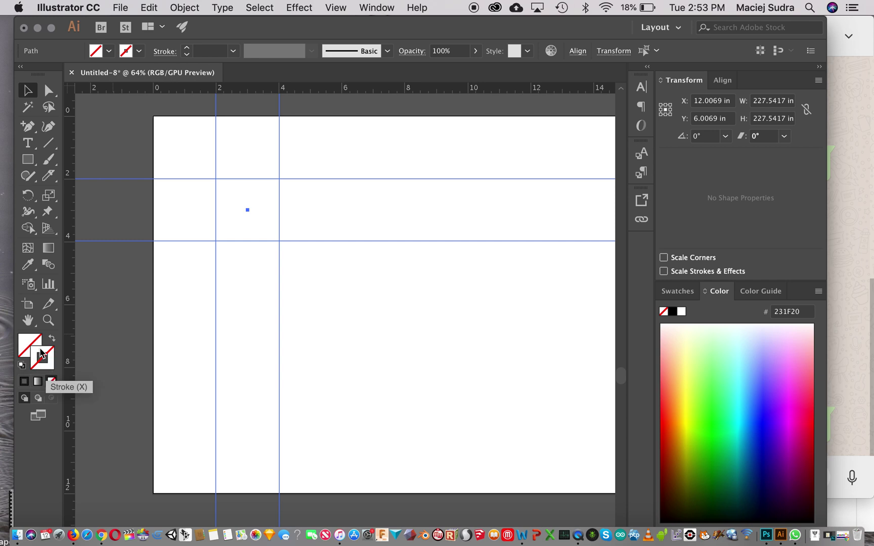
double_click(42, 357)
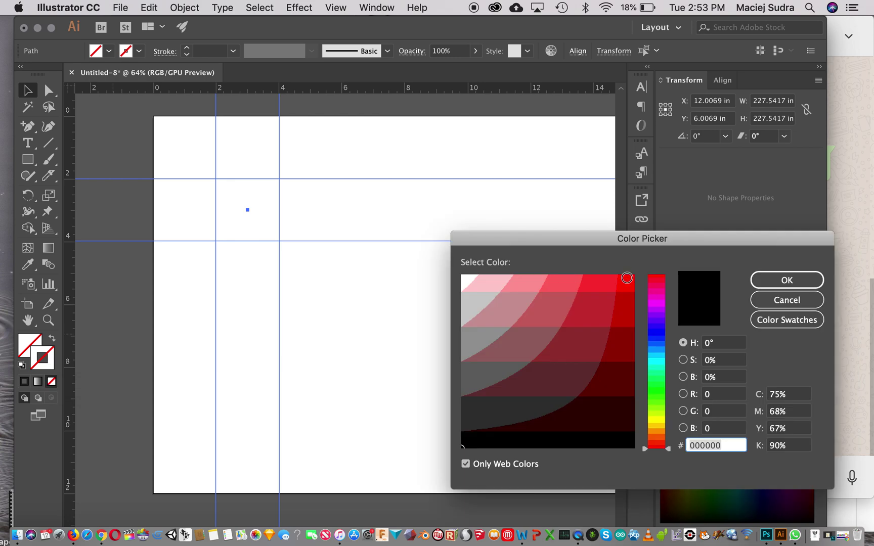
left_click(628, 282)
left_click(785, 281)
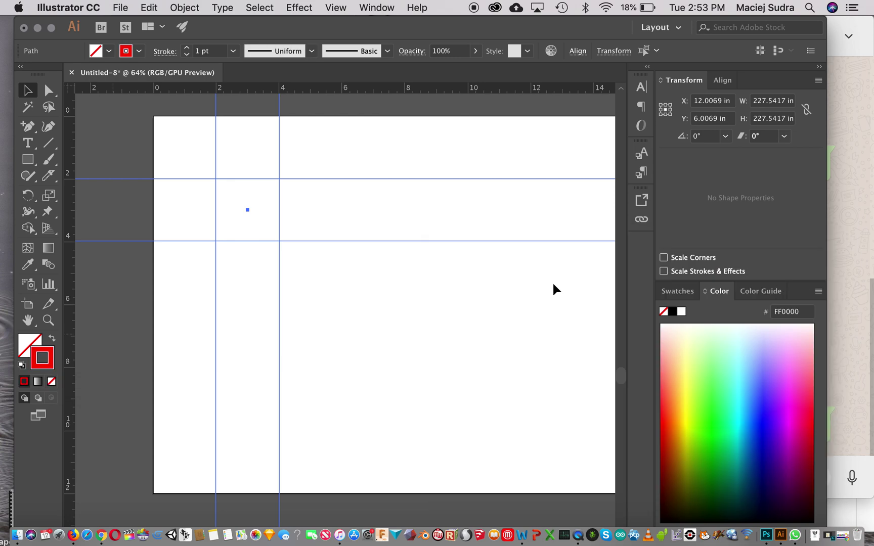
left_click(445, 303)
Step: Delete the two horizontal guides and the two vertical guides, leaving only the red square
left_click_drag(272, 299, 300, 290)
key("BackSpace")
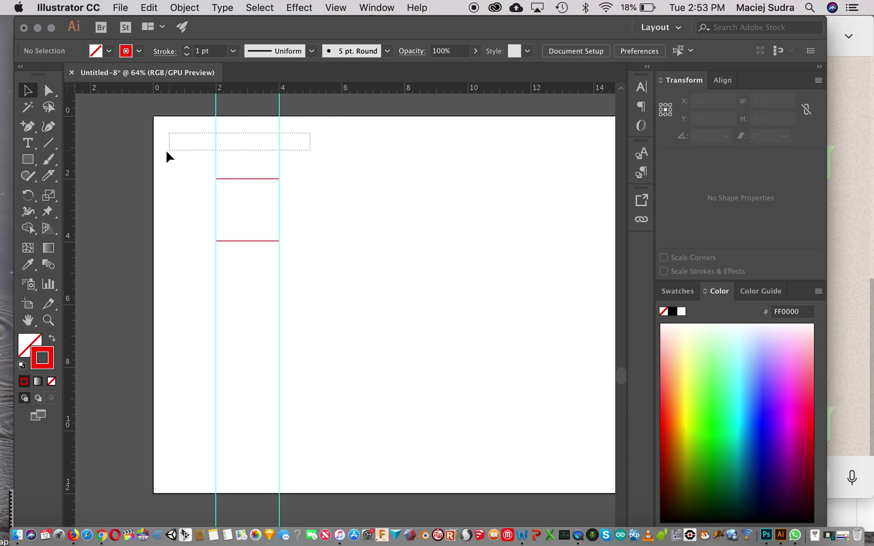
left_click_drag(167, 151, 166, 151)
key("BackSpace")
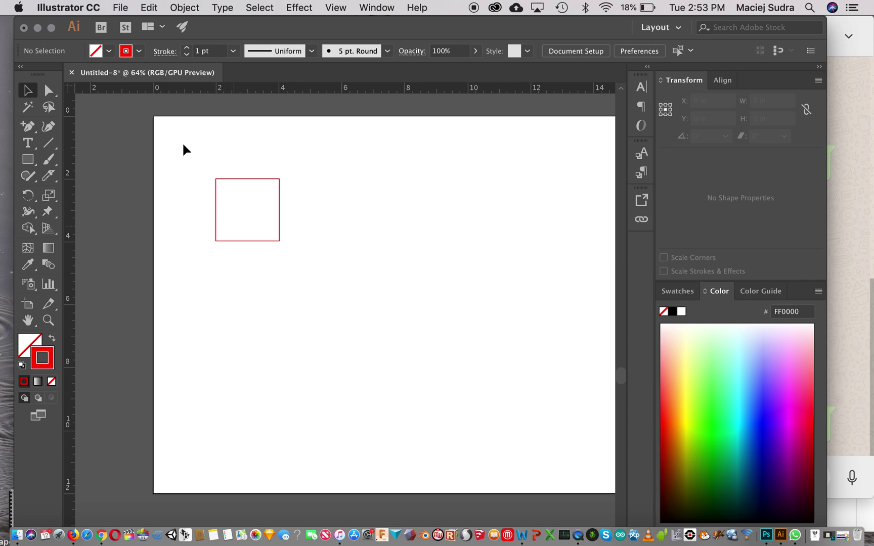
Step: Undo both guide deletions and clear the selection
left_click(149, 7)
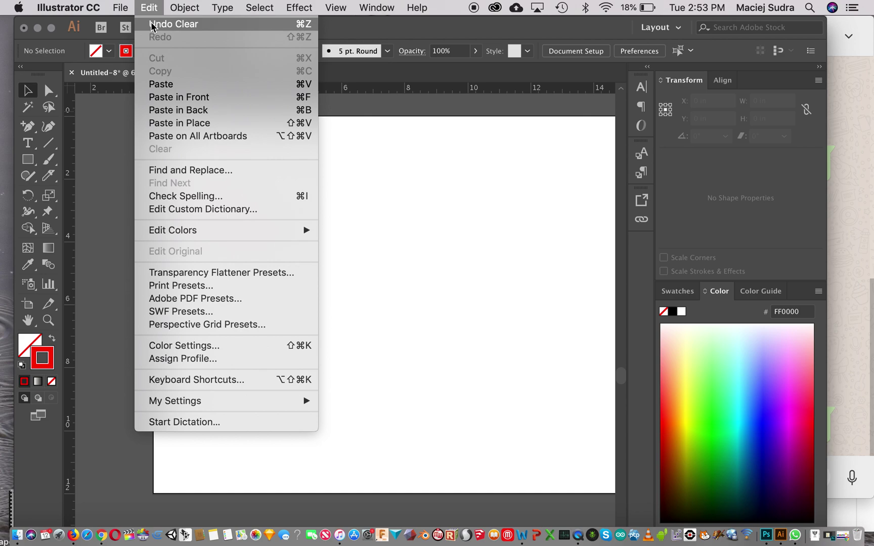
left_click(152, 24)
left_click(149, 7)
left_click(152, 26)
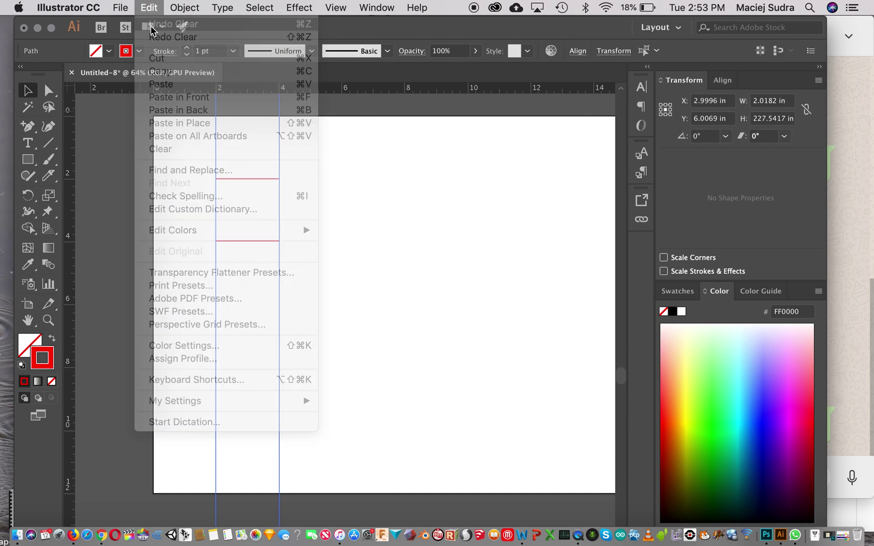
left_click(427, 156)
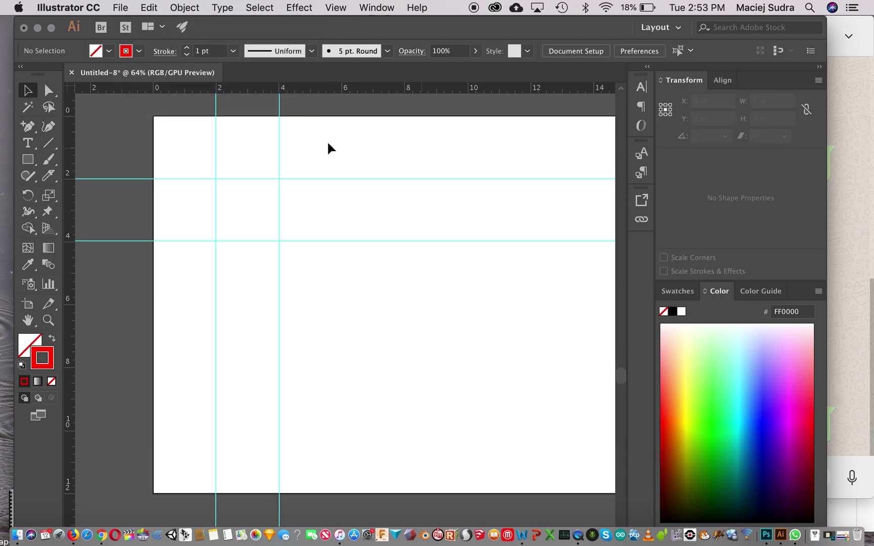
Step: Hide all guides and turn their display back on
left_click(336, 9)
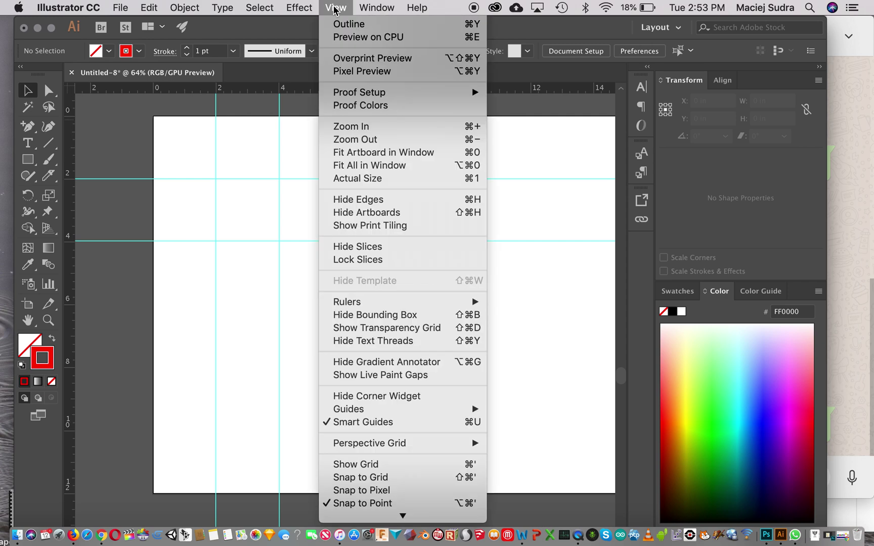
mouse_move(364, 410)
left_click(523, 409)
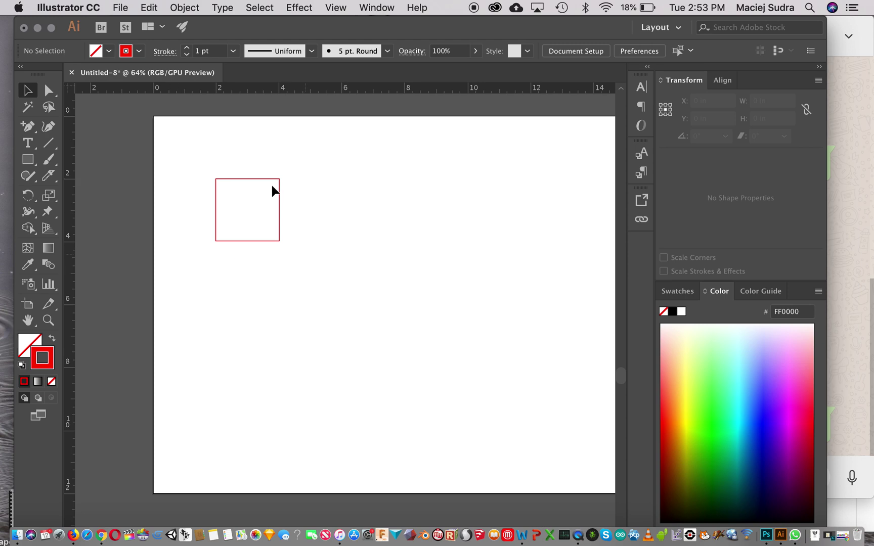
left_click(336, 8)
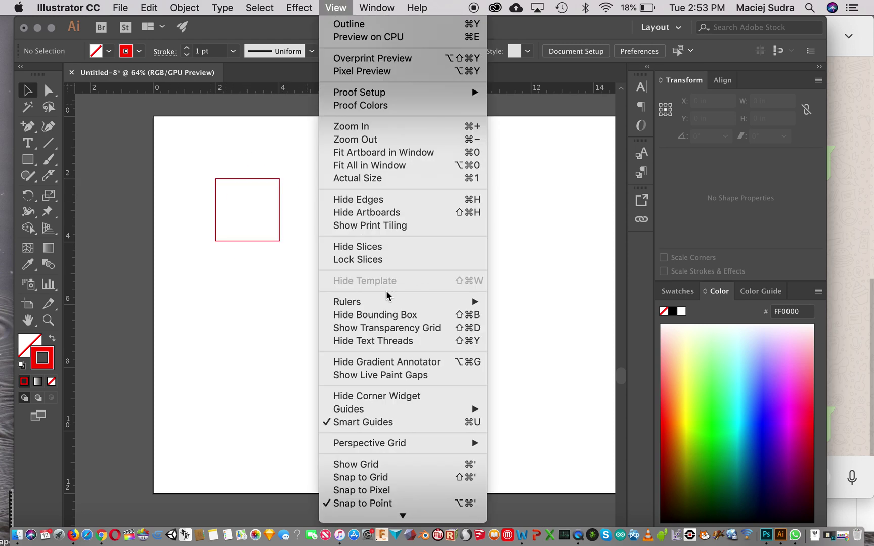
mouse_move(411, 413)
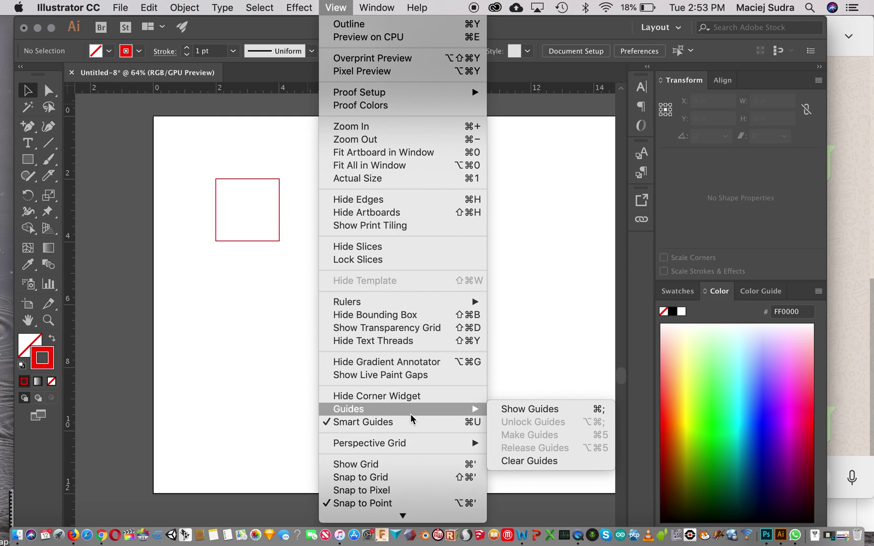
left_click(502, 414)
Step: Lock the guides so they cannot be selected or moved
left_click(336, 7)
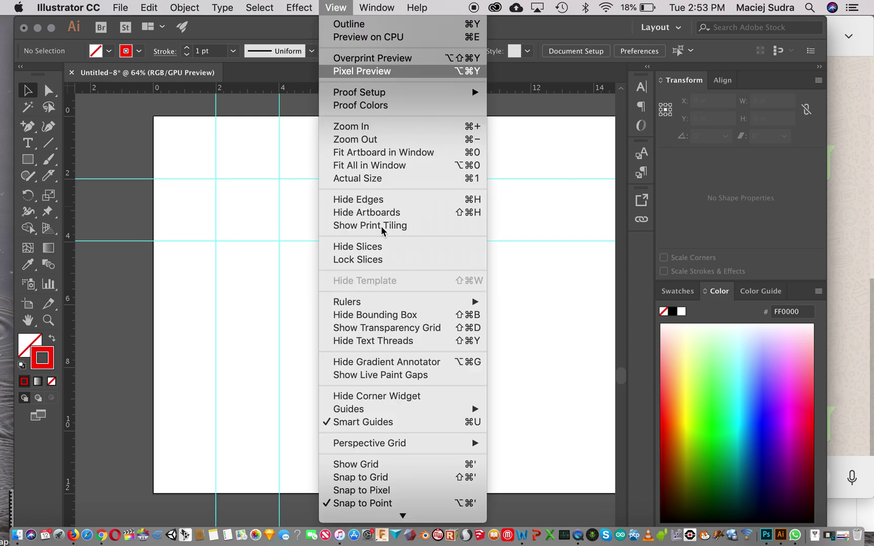
mouse_move(423, 412)
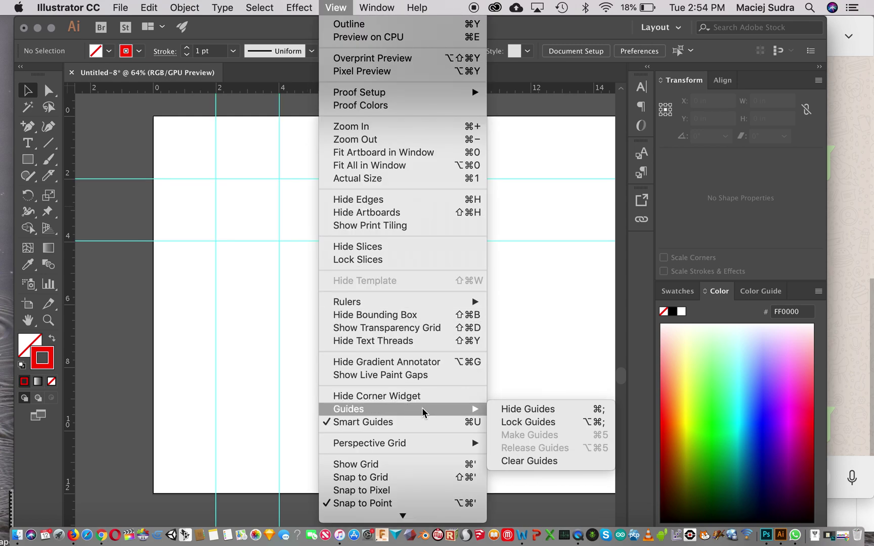
left_click(526, 422)
Step: Move the red square away from the guides to about X 6.19 in, Y 6.33 in
left_click_drag(211, 256, 215, 250)
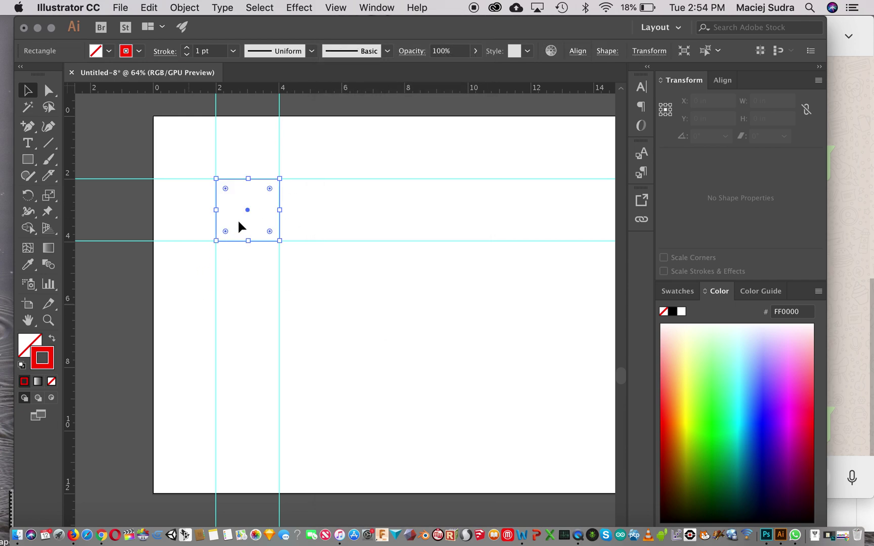
left_click_drag(247, 205, 365, 274)
left_click(471, 268)
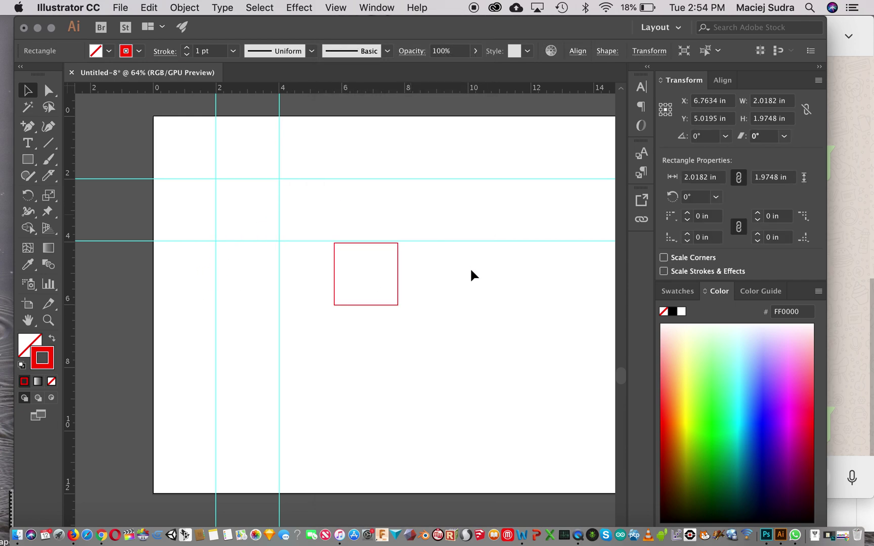
mouse_move(423, 208)
left_mouse_down()
mouse_move(304, 389)
mouse_move(338, 291)
mouse_move(367, 277)
mouse_move(355, 321)
mouse_move(345, 324)
left_mouse_up()
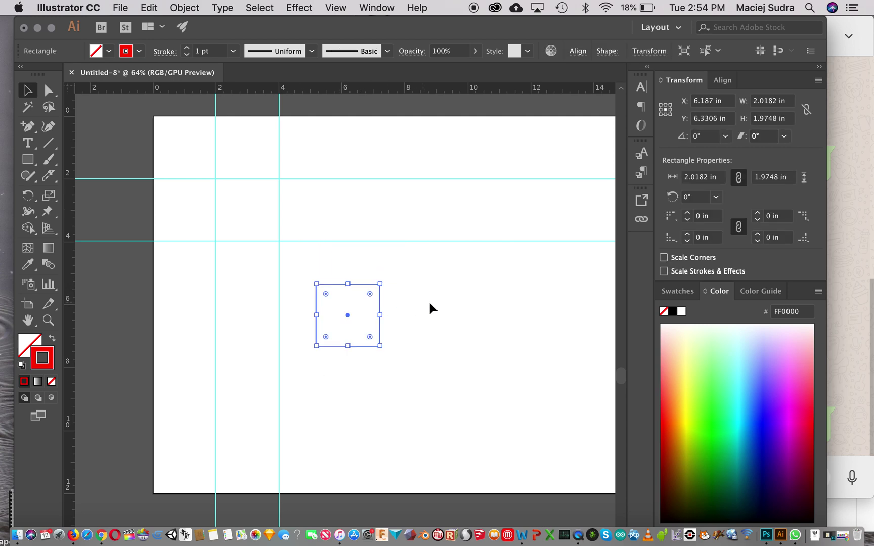
left_click(428, 300)
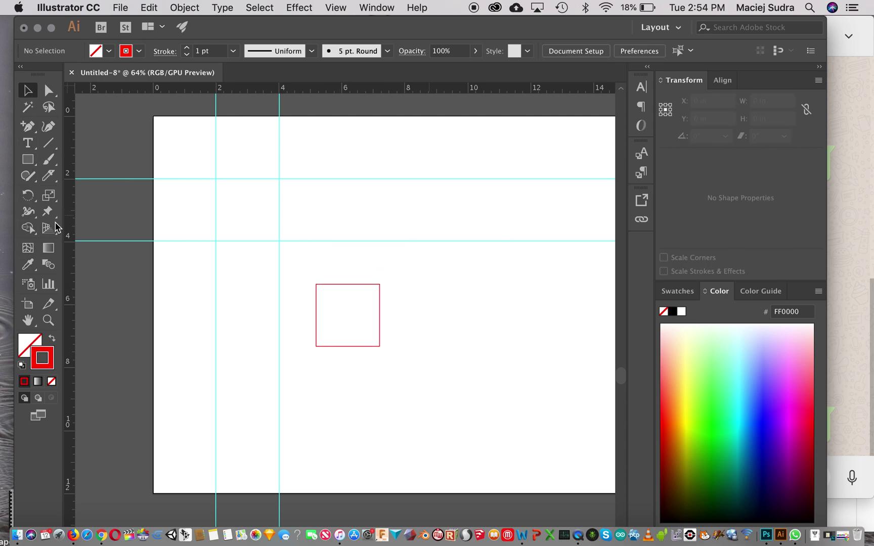
Step: Draw a horizontal red line about 6.84 in long above the upper guide with the Line Segment tool
left_click(31, 163)
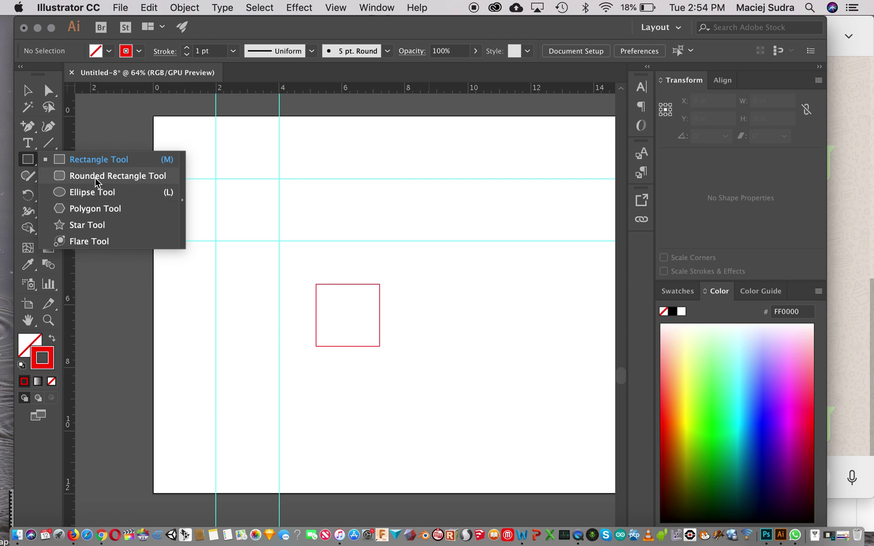
left_click(95, 159)
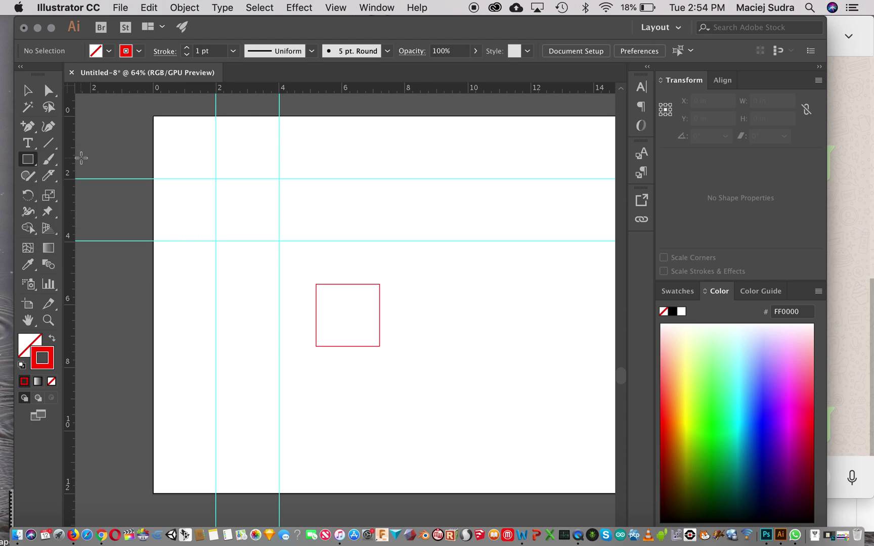
left_click(51, 144)
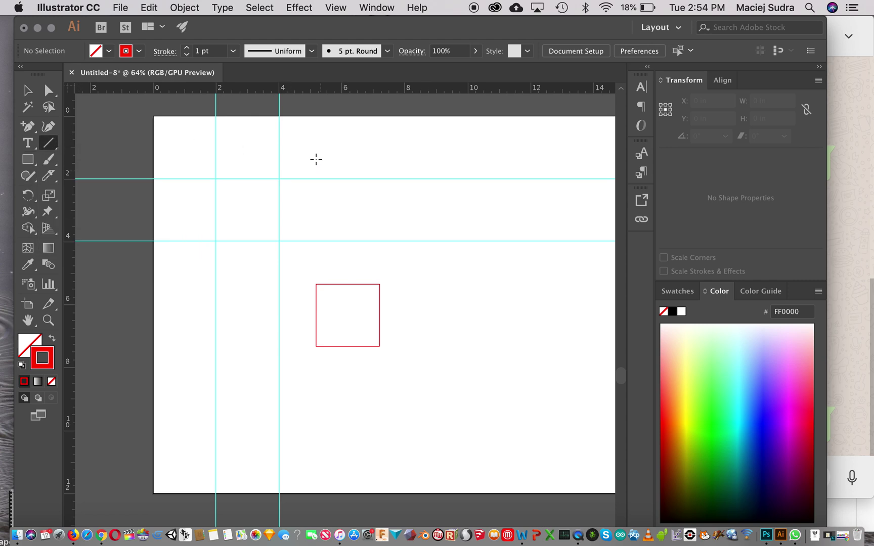
left_click_drag(292, 151, 508, 154)
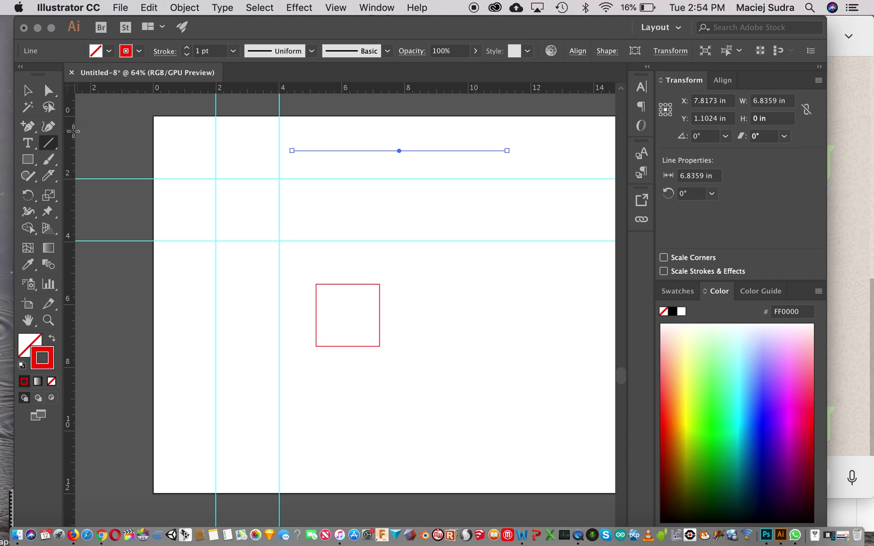
Step: Add vertical guides at both ends of the red line and move the ruler origin to its left endpoint
left_click_drag(292, 142, 507, 165)
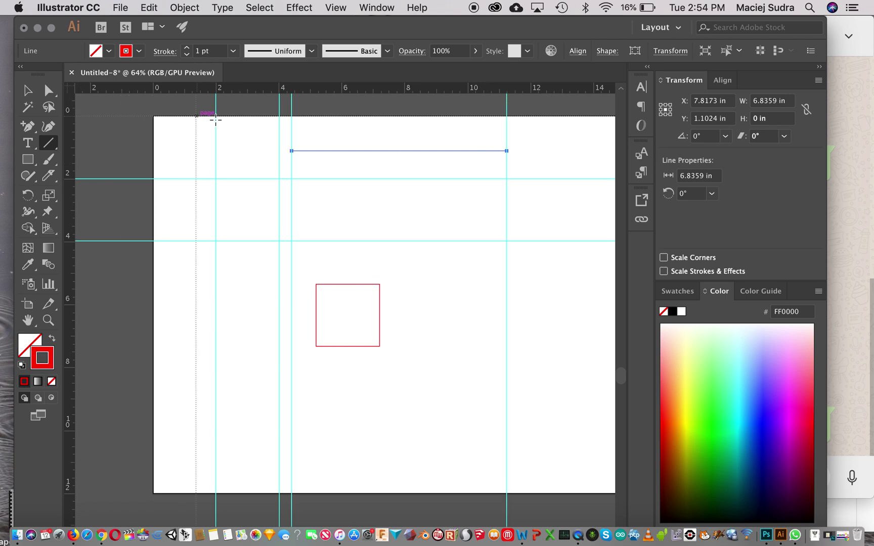
left_click_drag(292, 151, 292, 152)
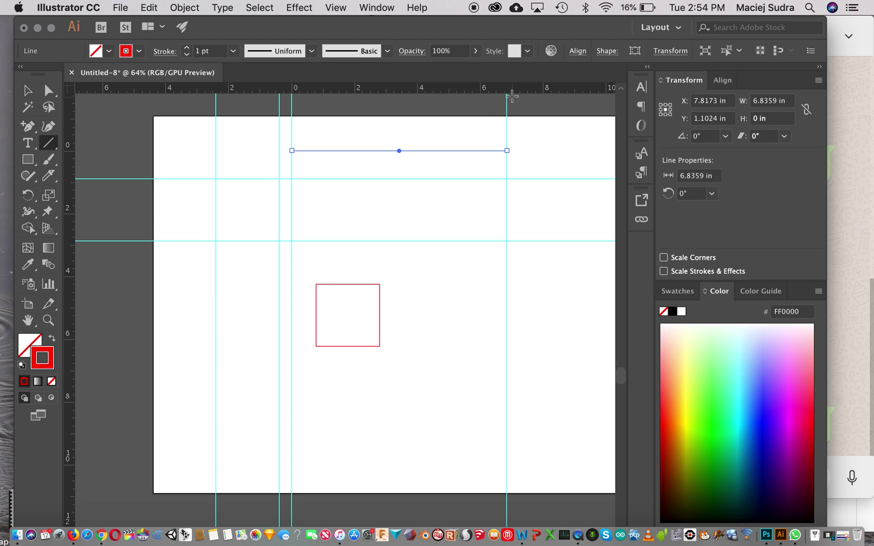
scroll(507, 122, "up", 4)
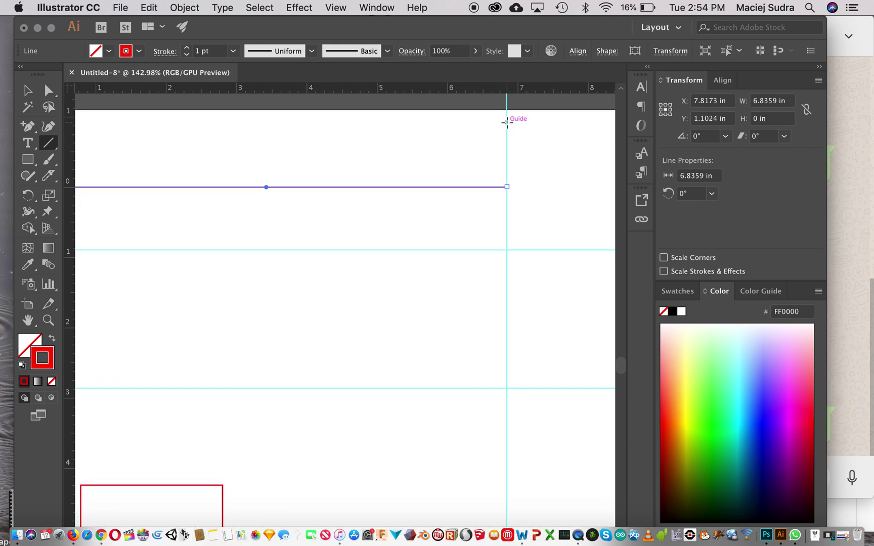
scroll(501, 205, "down", 5)
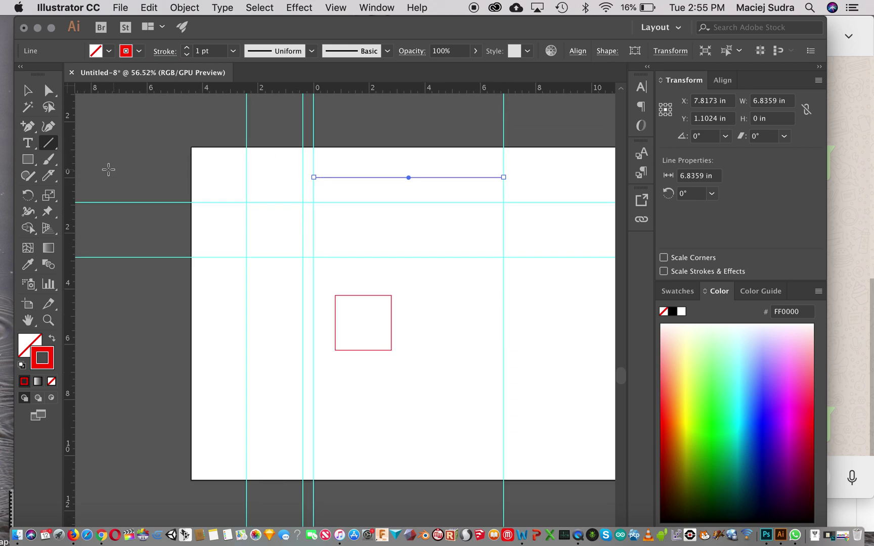
Step: Draw a closed, irregular eight-point polygon with straight sides to the right of the square with the Pen tool
left_click(29, 130)
left_click_drag(30, 130, 73, 133)
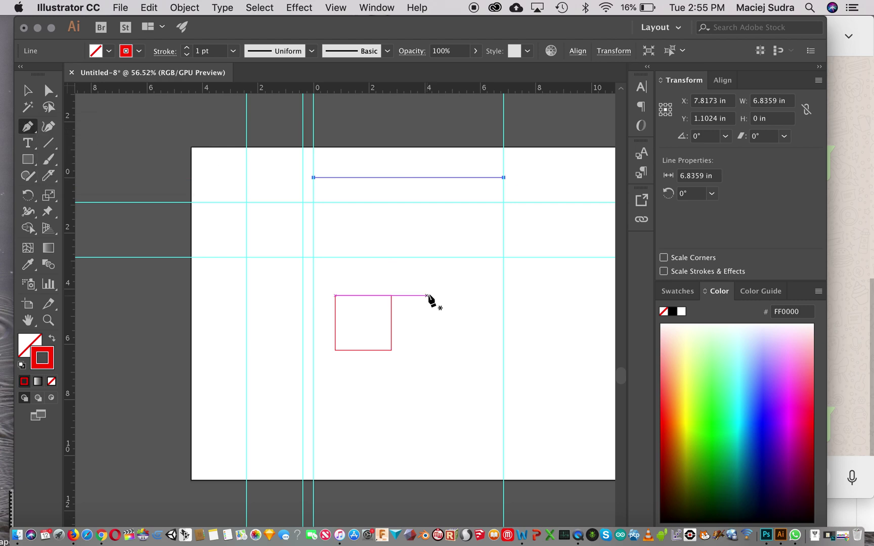
left_click(422, 268)
left_click(472, 362)
left_click(566, 292)
left_click(483, 227)
left_click(410, 226)
left_click(483, 254)
left_click(489, 303)
left_click(442, 265)
left_click(422, 268)
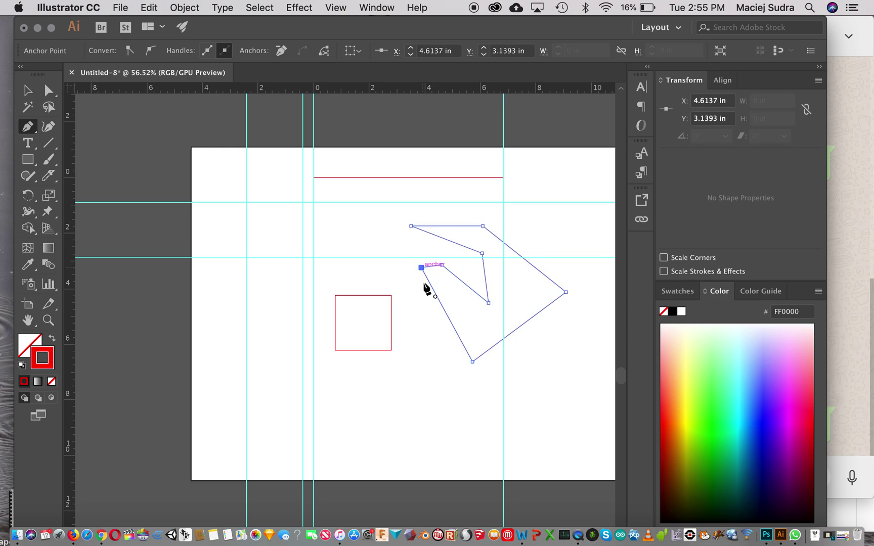
Step: Draw a closed curved shape about 4.78 x 2.23 in above and left of the square with the Pen tool, then deselect it
left_click(260, 220)
left_click_drag(286, 237, 294, 237)
left_click_drag(363, 227, 363, 247)
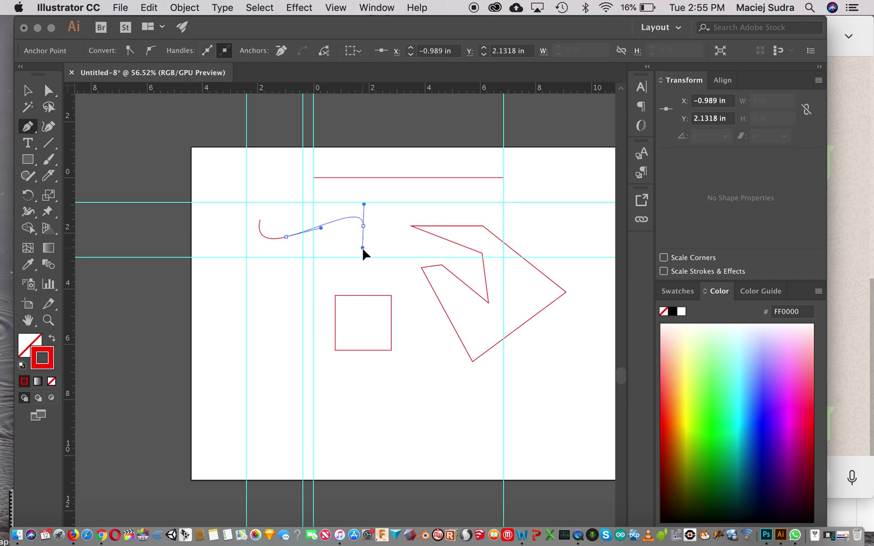
left_click_drag(391, 203, 393, 193)
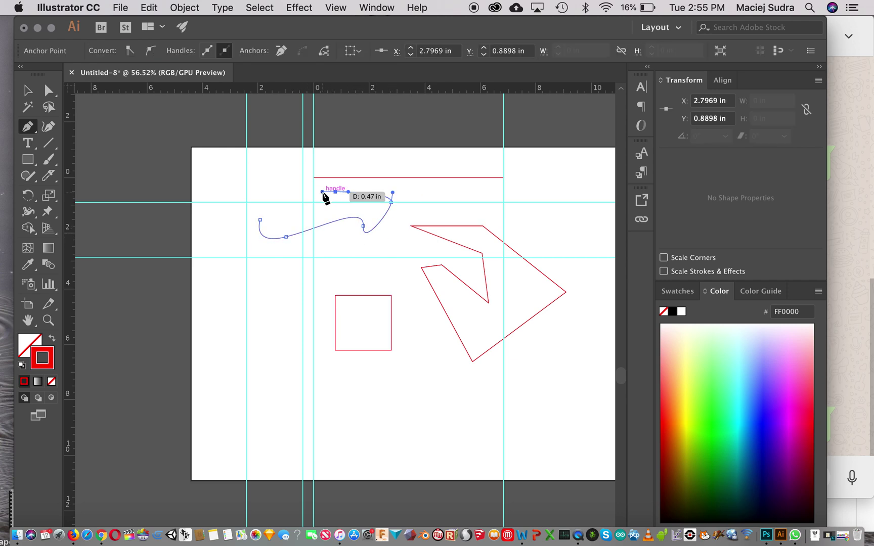
left_click_drag(267, 180, 282, 167)
left_click_drag(260, 221, 271, 232)
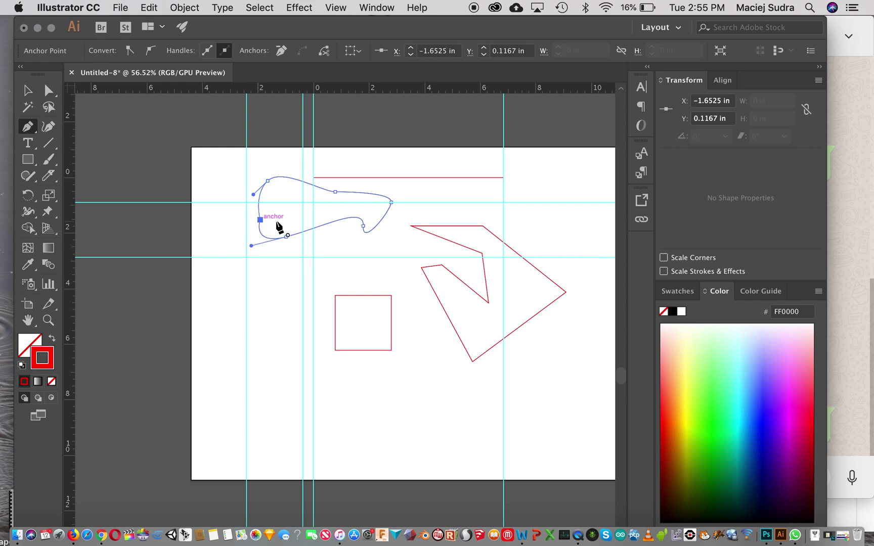
key("v")
left_click(170, 230)
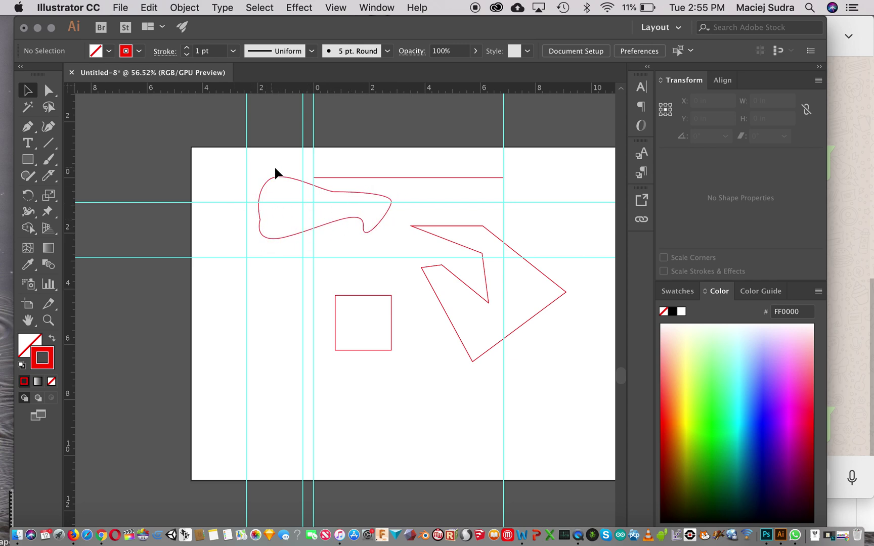
Step: Select all the artwork and apply red FF0000 as its stroke colour with Only Web Colors enabled
left_click_drag(495, 323, 585, 385)
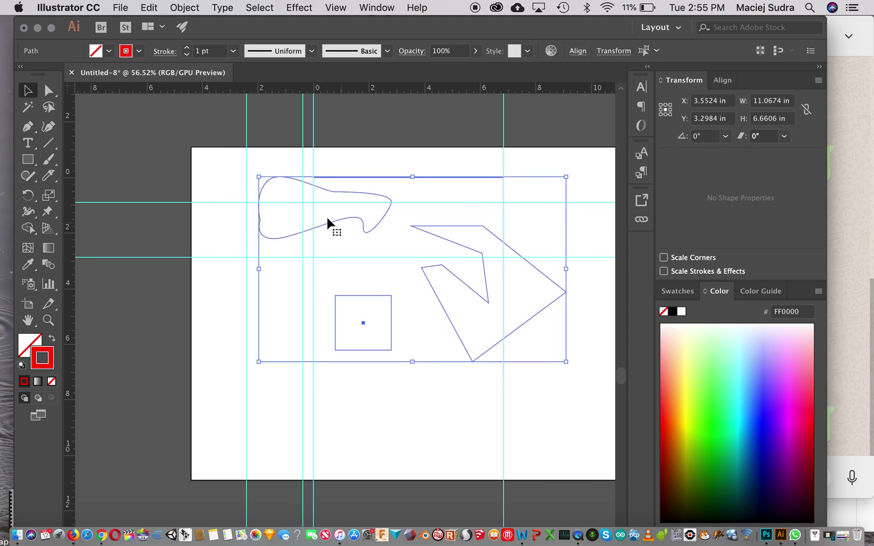
double_click(49, 355)
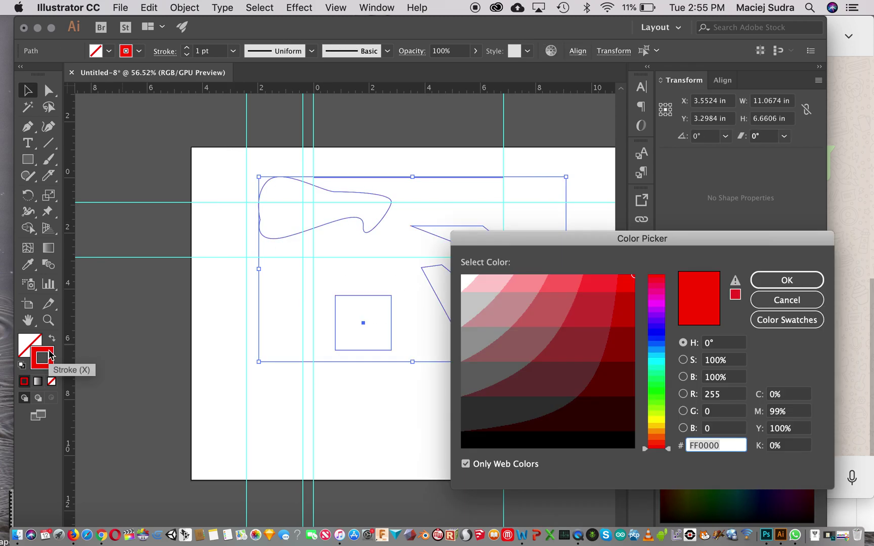
mouse_move(549, 237)
left_mouse_down()
mouse_move(466, 168)
mouse_move(458, 149)
left_mouse_up()
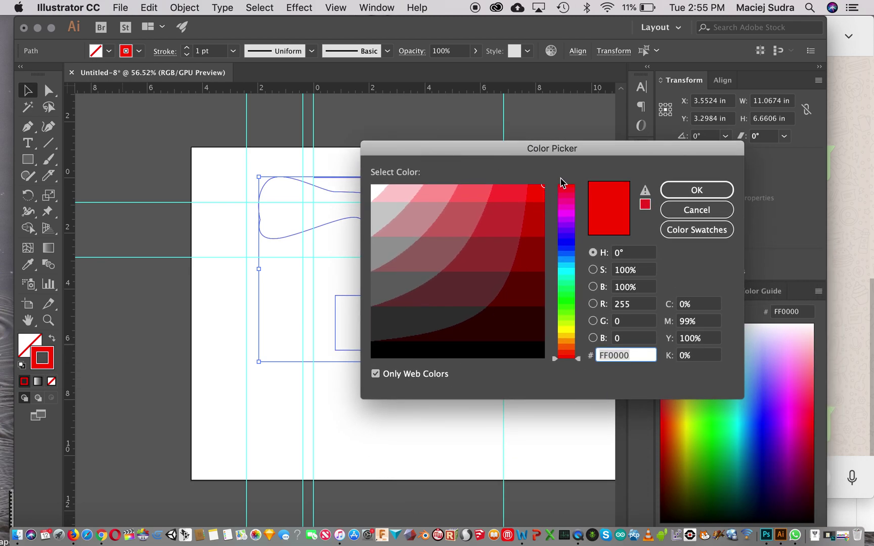
left_click(375, 374)
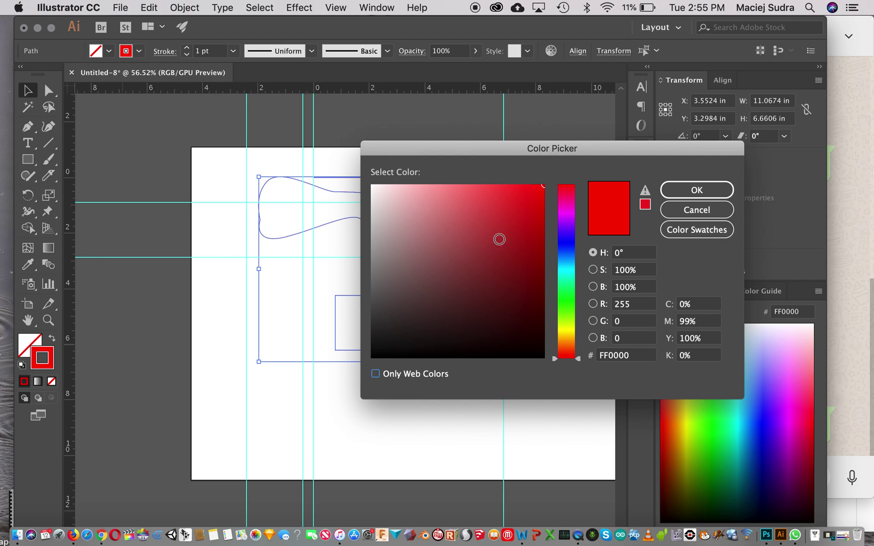
left_click(376, 374)
left_click(535, 194)
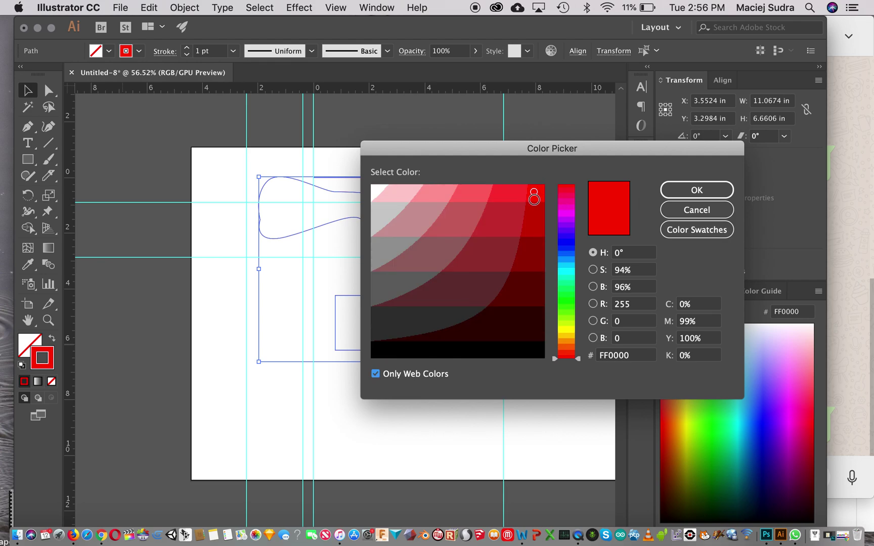
left_click(695, 230)
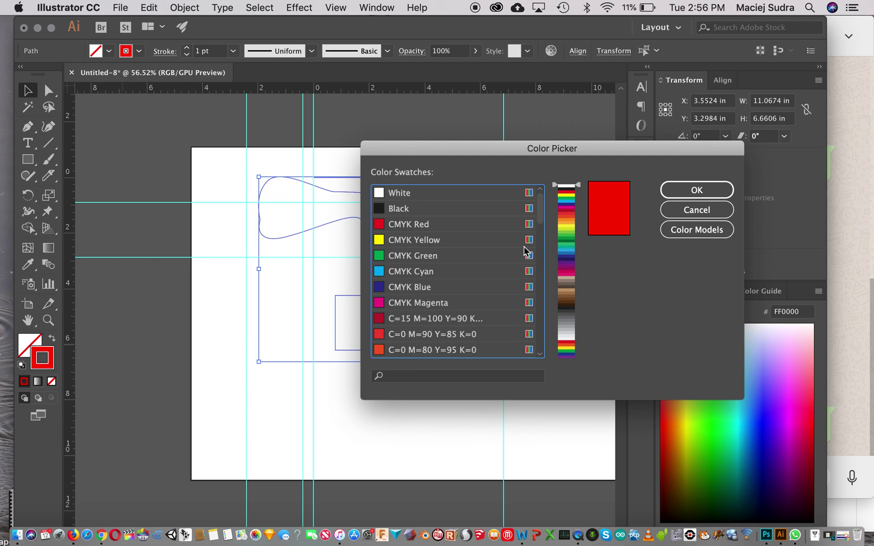
left_click(697, 190)
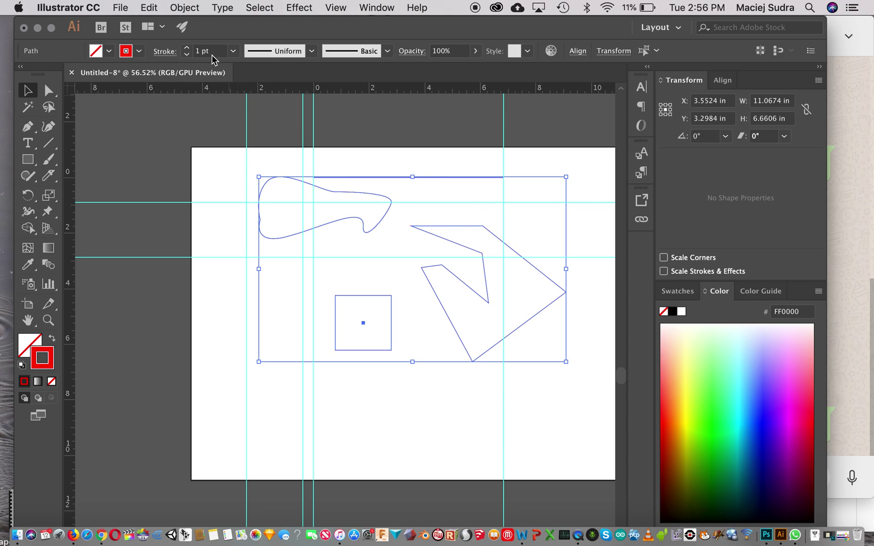
Step: Try to set the stroke weight of all the artwork to 0,01
left_click(186, 51)
type("0,01")
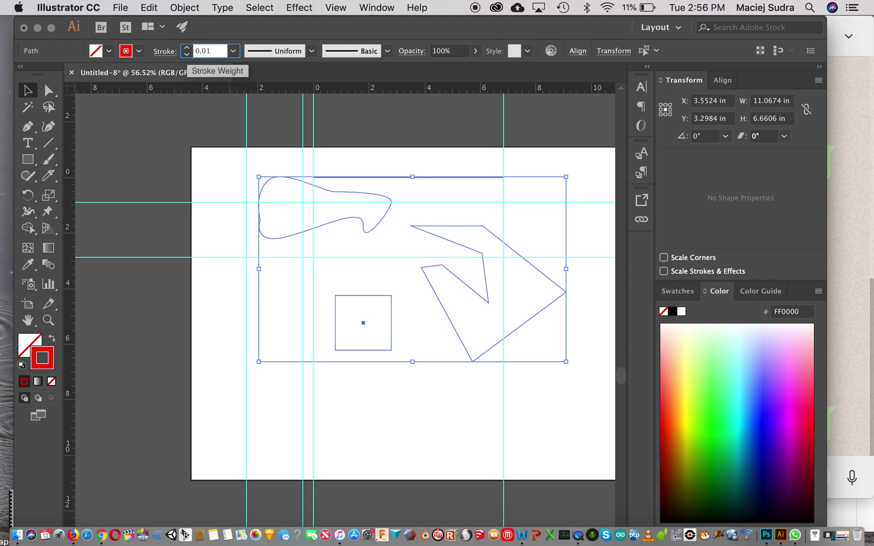
key("Return")
left_click(283, 151)
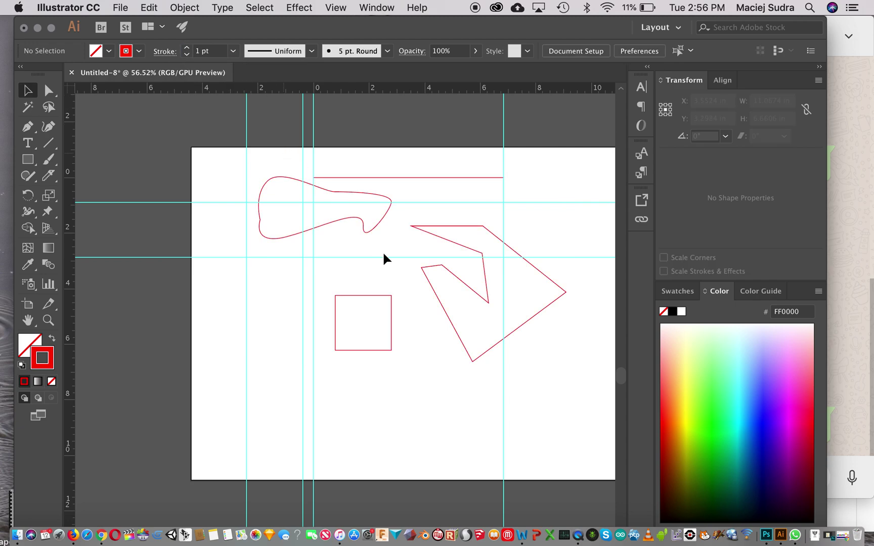
Step: Select all the drawn shapes, set their stroke weight to 0.01 pt and deselect them
mouse_move(214, 164)
left_mouse_down()
mouse_move(608, 393)
mouse_move(609, 404)
left_mouse_up()
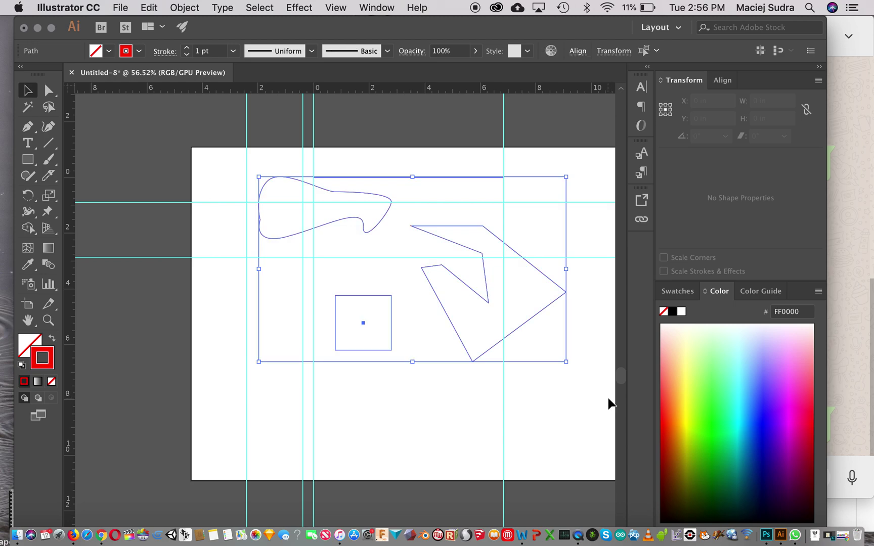
type("0.")
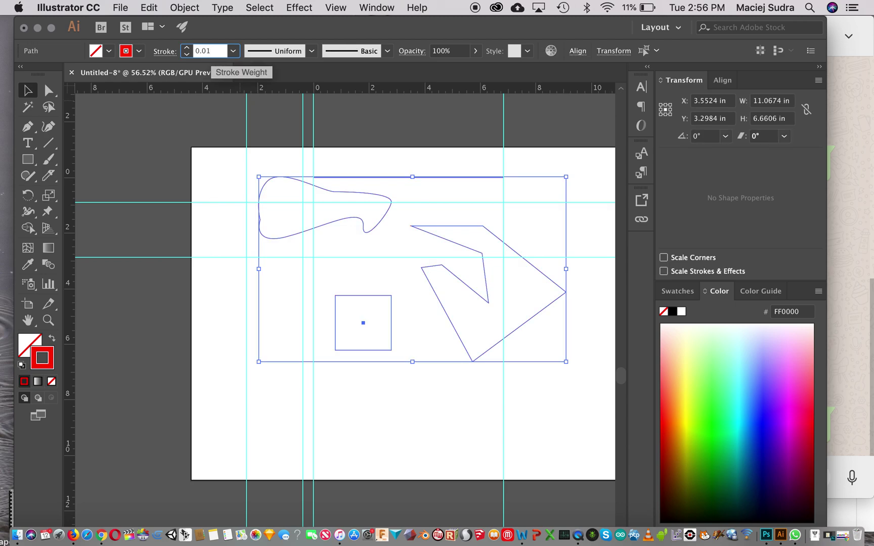
type("01")
key("Return")
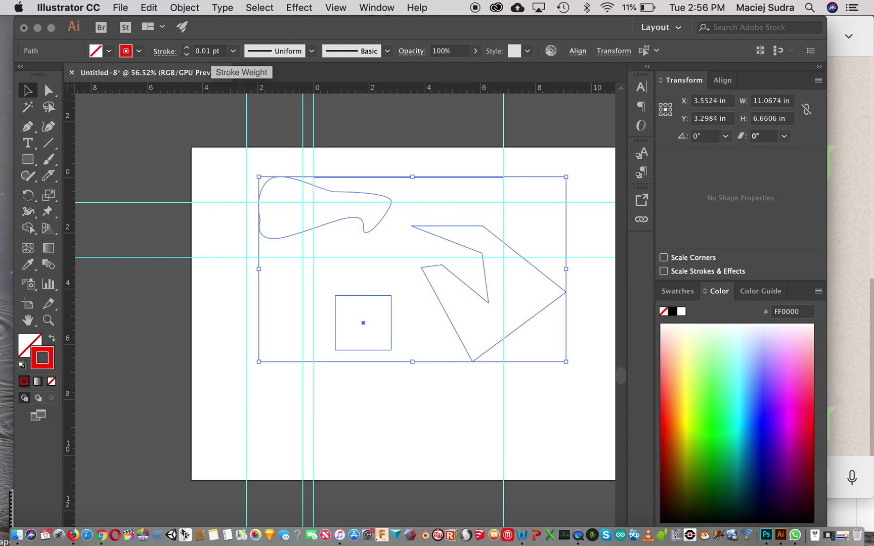
left_click(366, 152)
Step: Examine the thin strokes up close and check the curved shape and the horizontal line individually
scroll(378, 221, "up", 5)
scroll(378, 221, "up", 2)
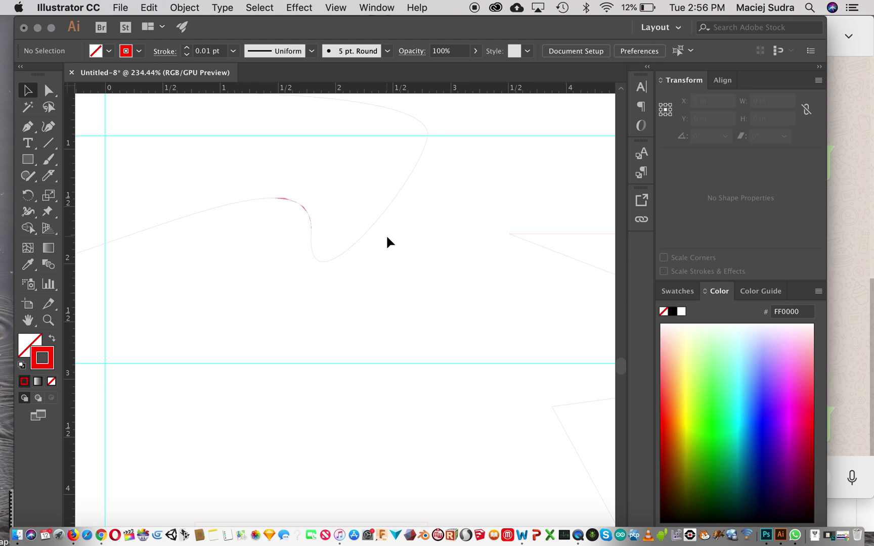
scroll(387, 237, "down", 7)
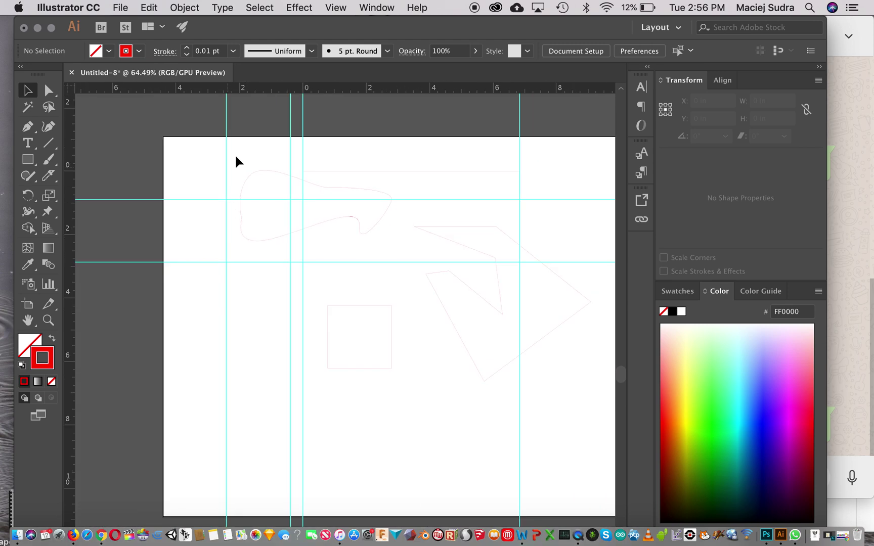
left_click(243, 177)
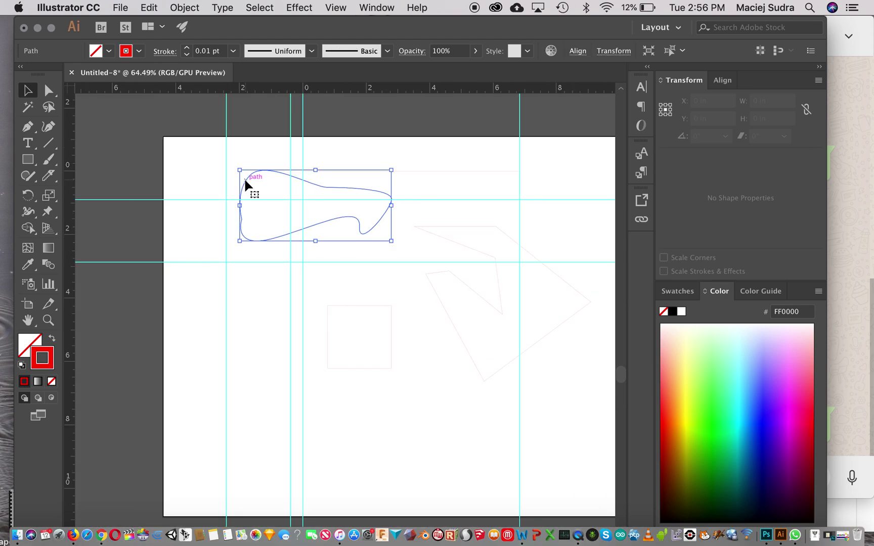
left_click(424, 172)
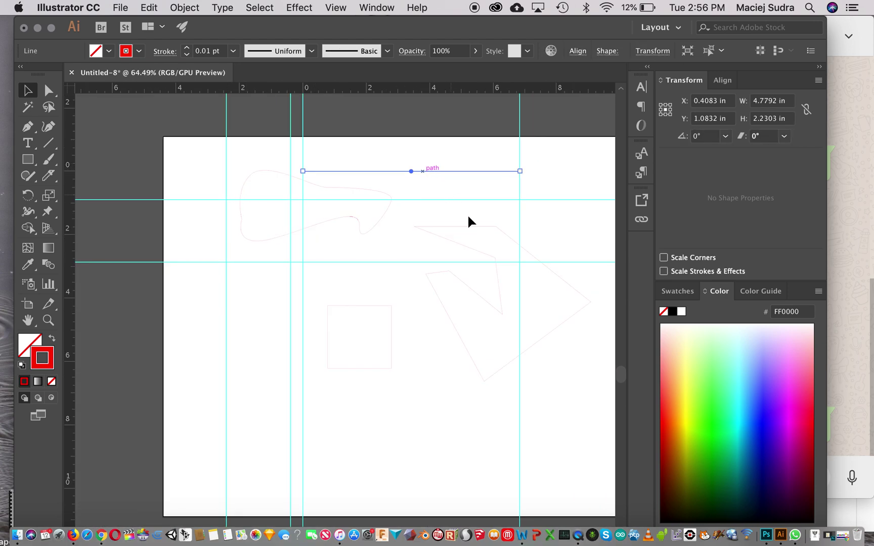
left_click(393, 309)
left_click(389, 279)
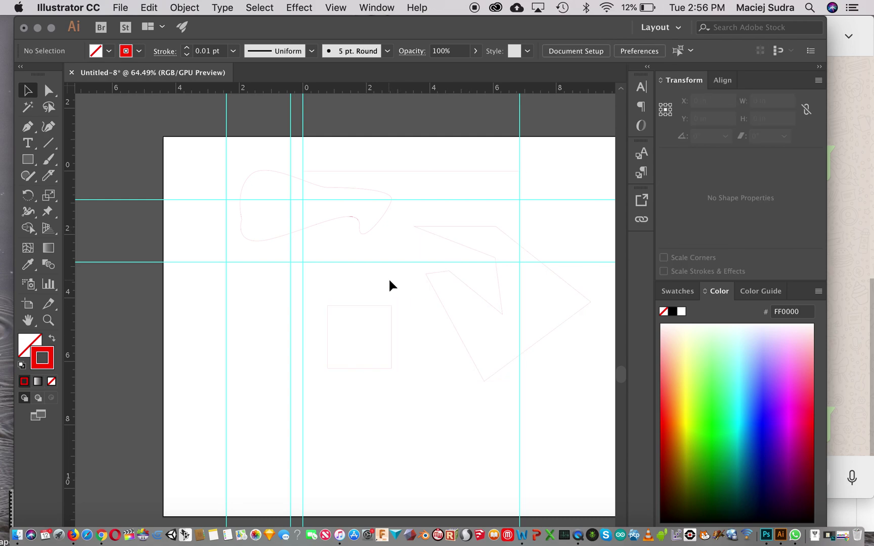